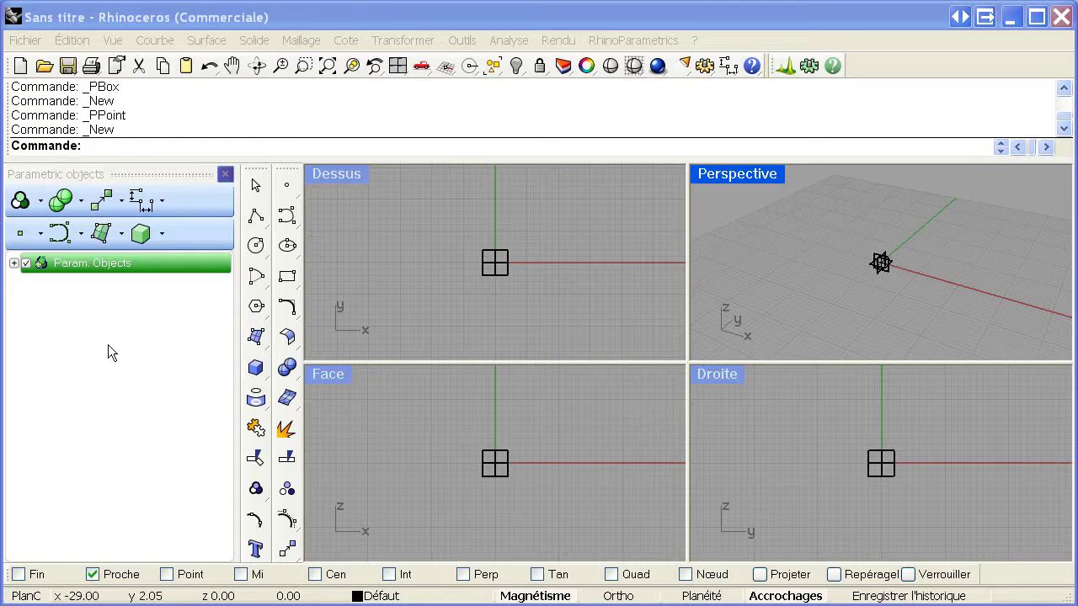
right_click(23, 240)
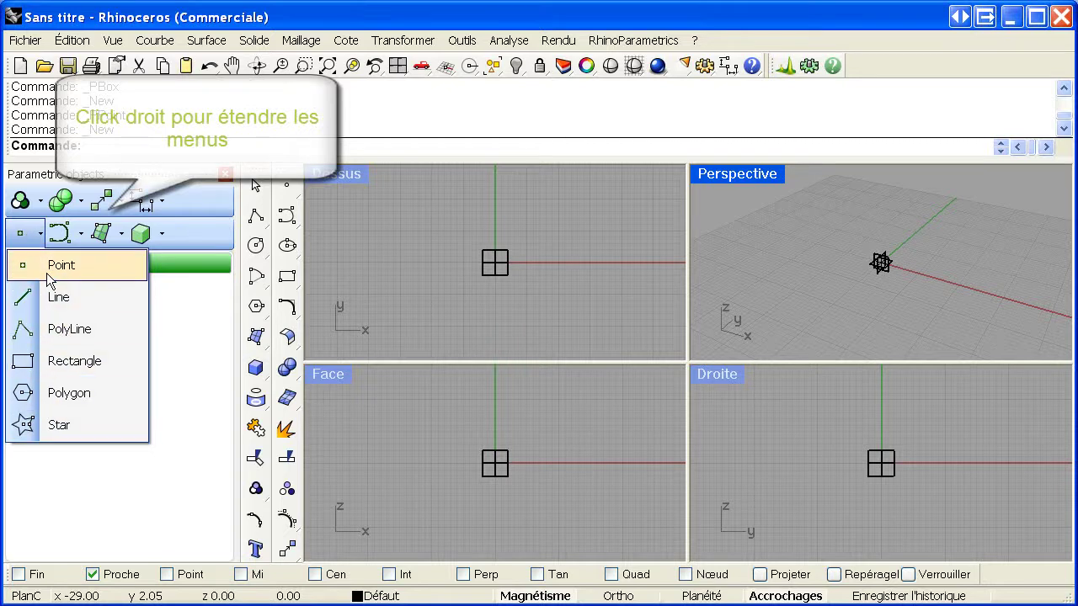
right_click(59, 233)
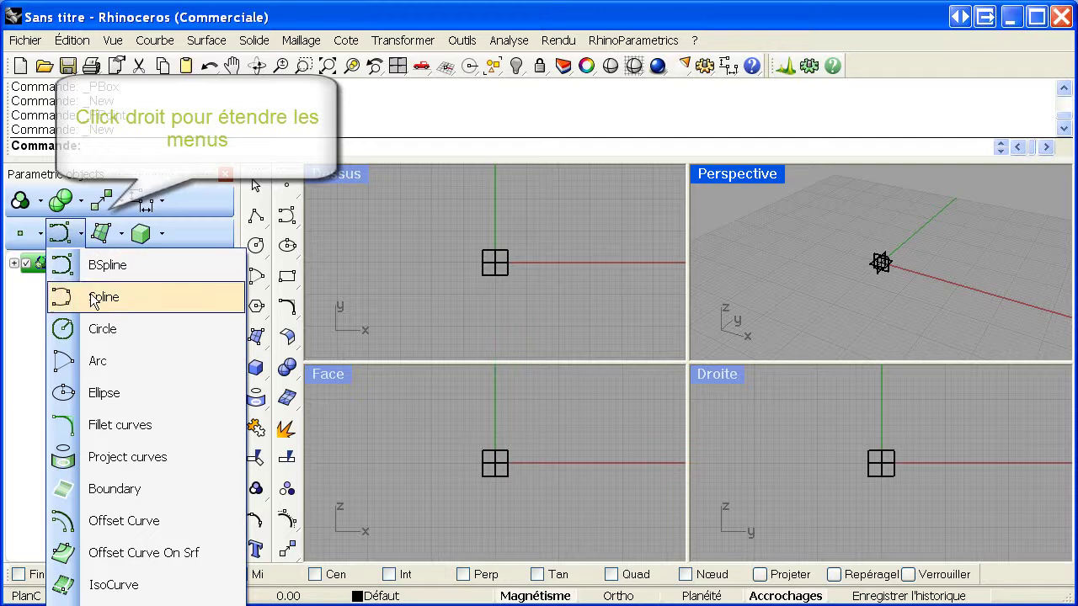
right_click(101, 233)
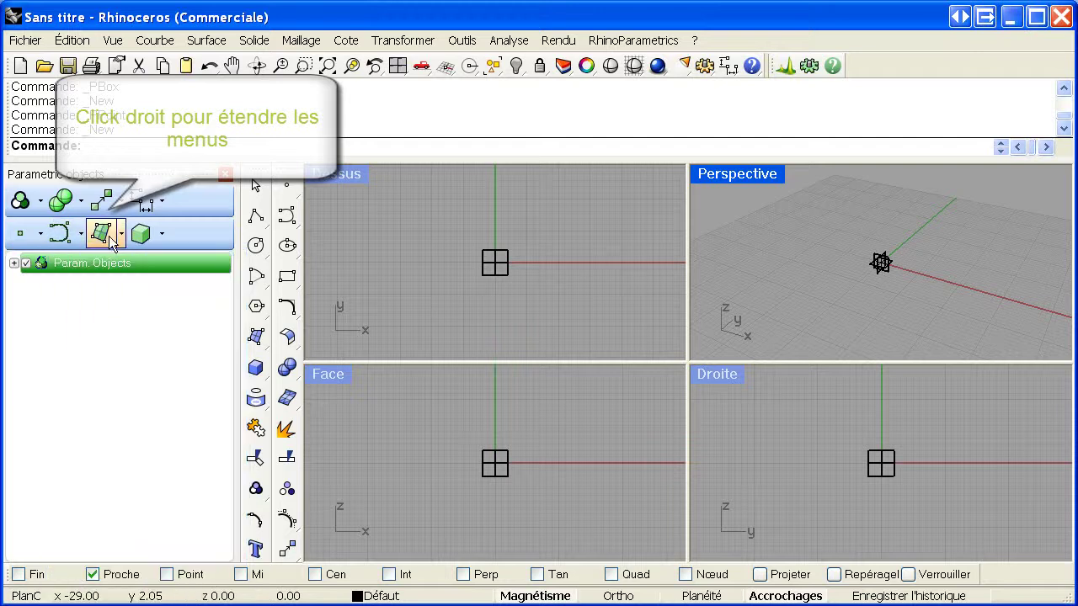
click(62, 385)
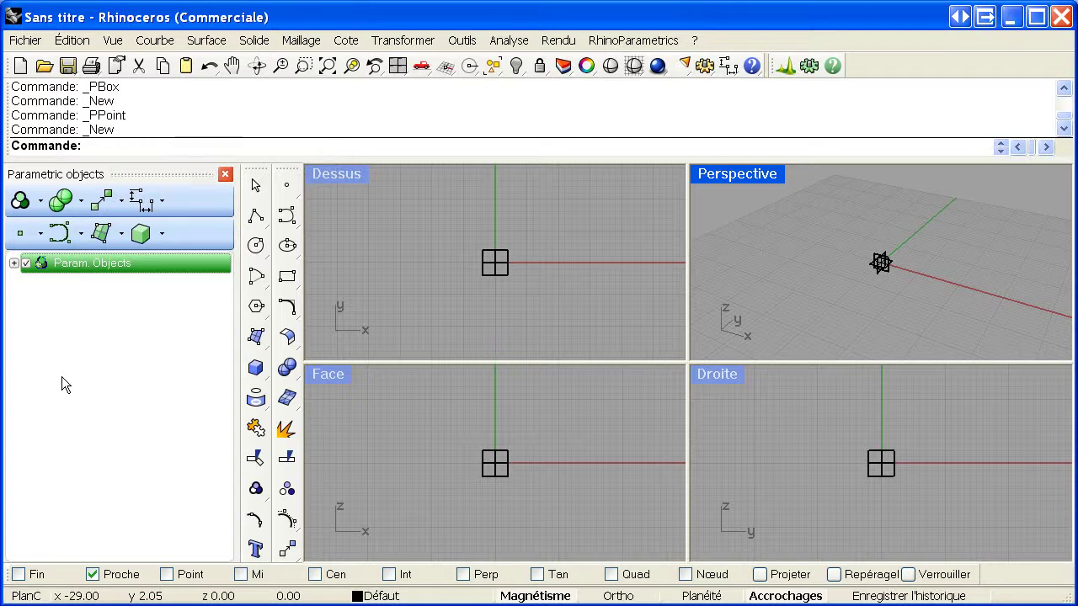
Create a parametric point using the X, Y, Z method at X 5, Y 10, Z 15, and select it
right_click(24, 238)
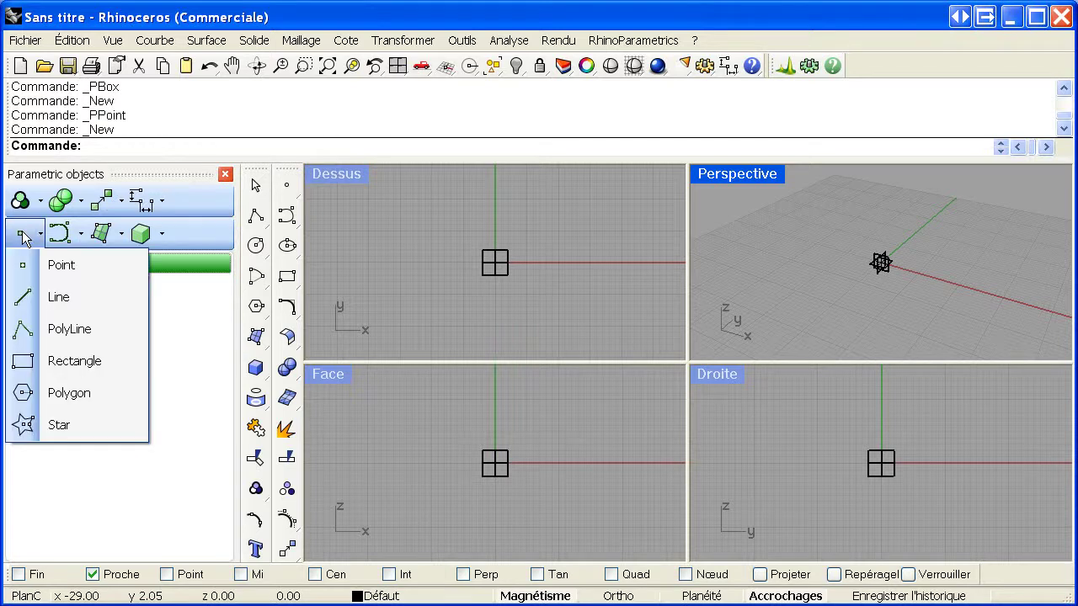
click(97, 267)
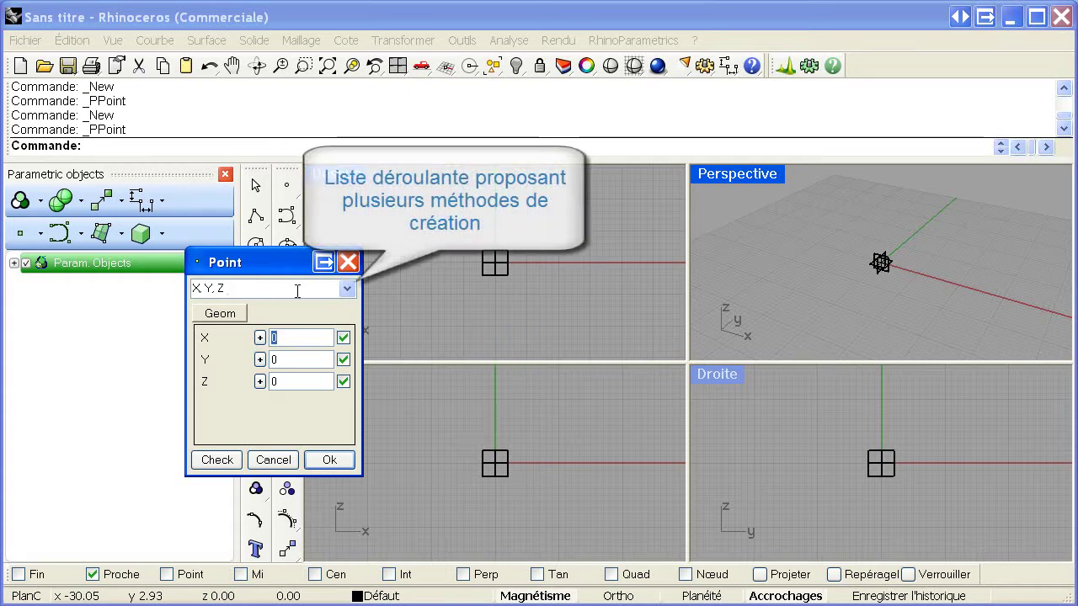
click(348, 291)
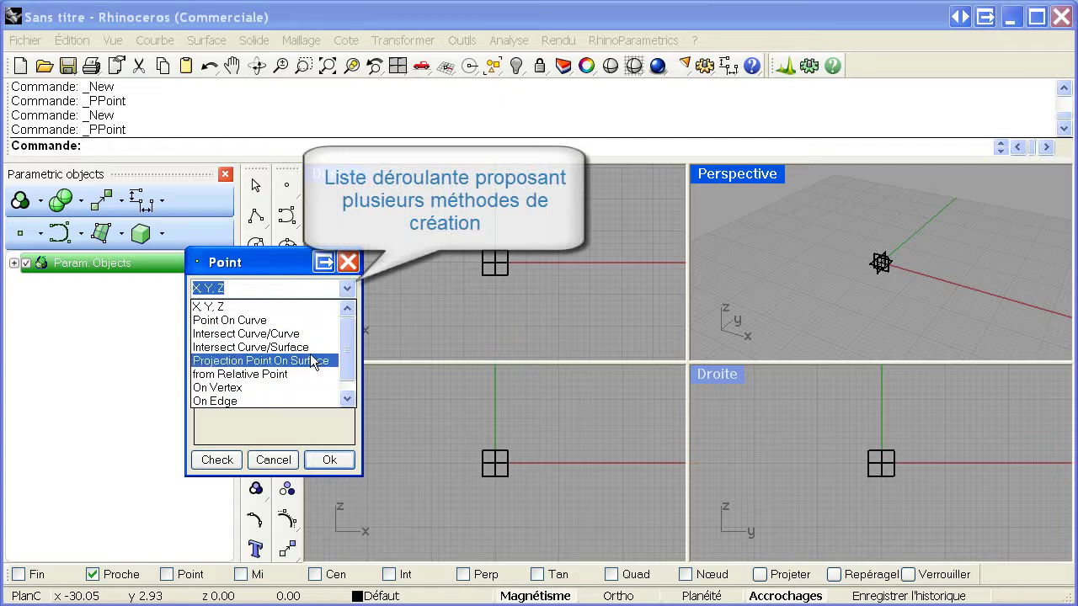
click(296, 309)
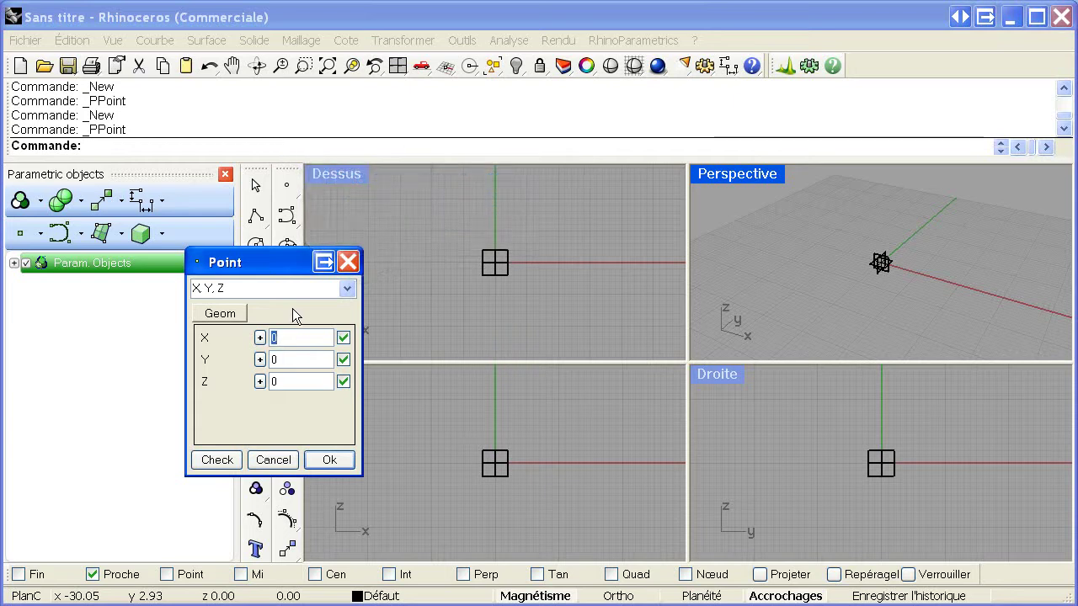
text(5)
click(270, 360)
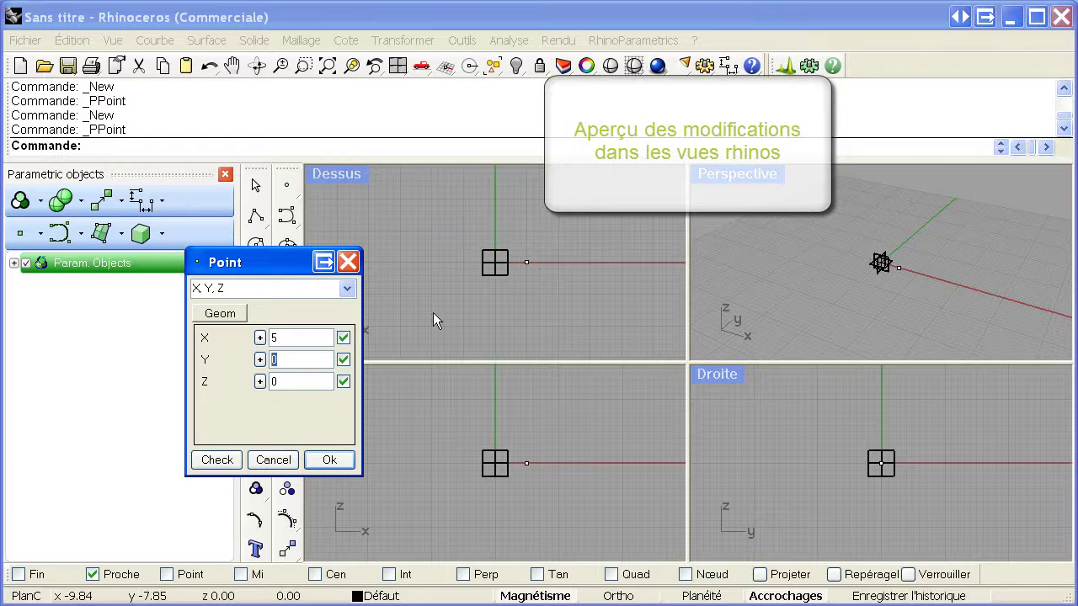
text(1)
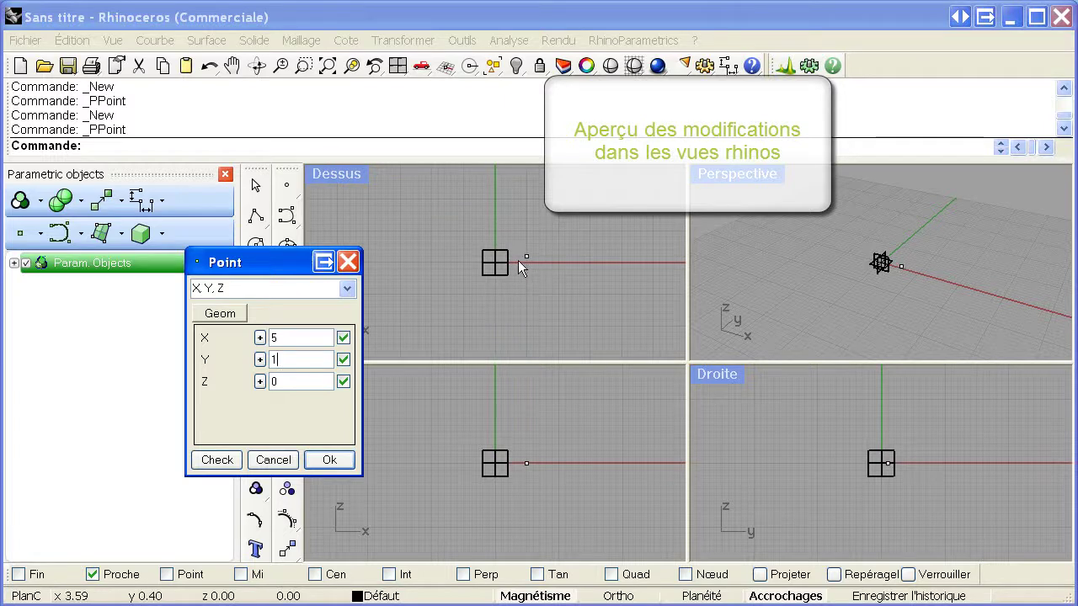
text(0)
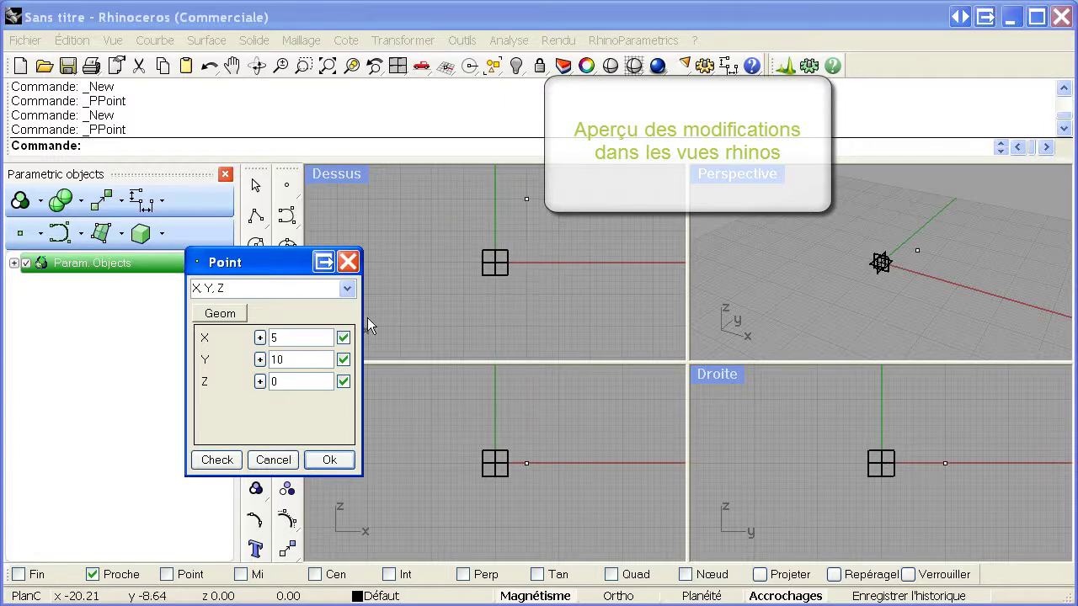
double_click(273, 384)
text(15)
click(334, 460)
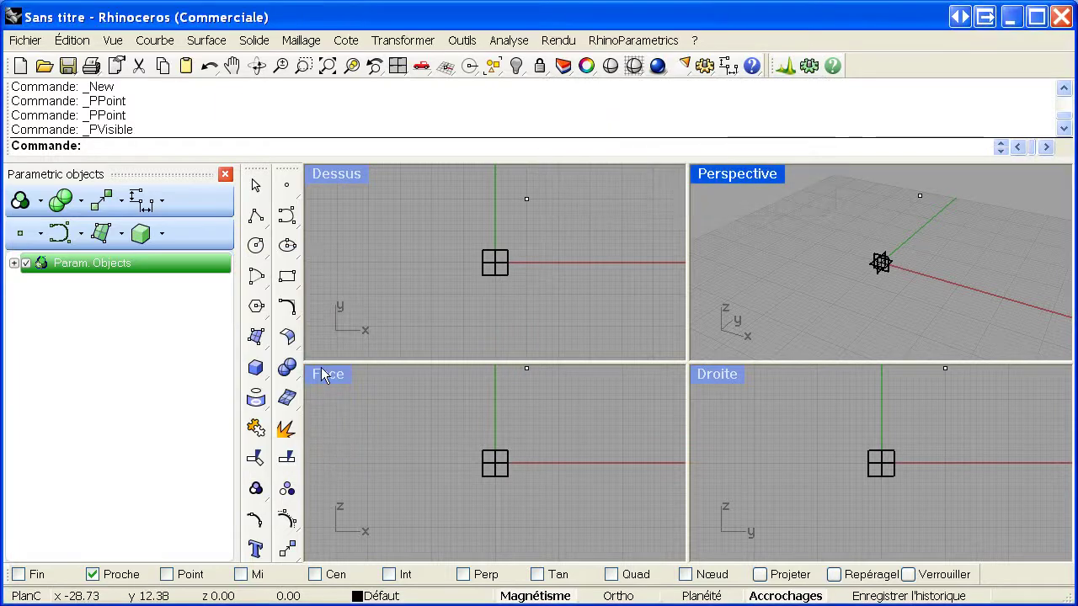
click(527, 199)
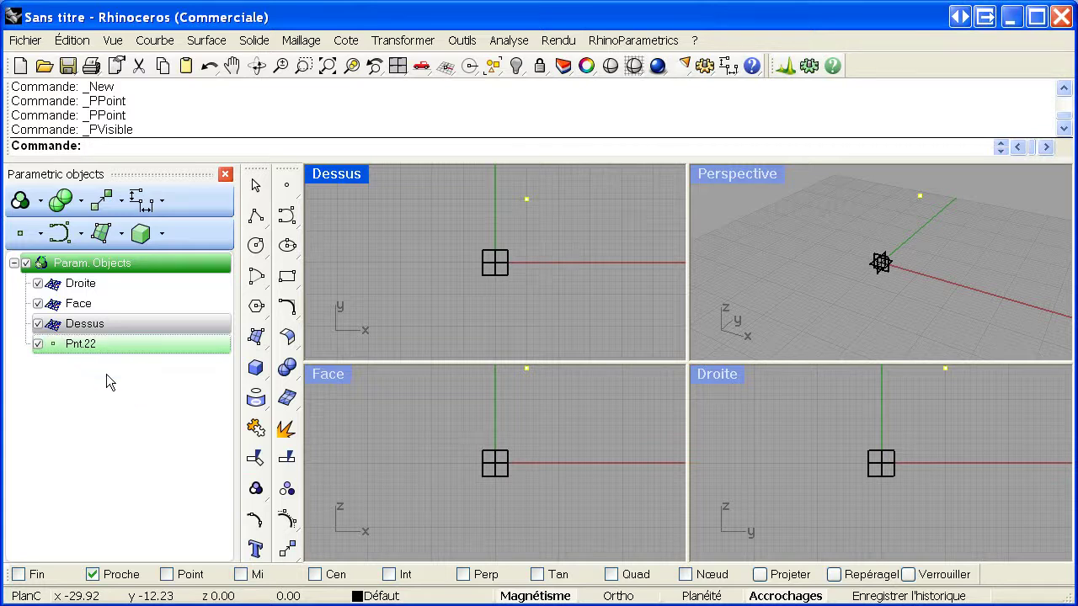
Create a parametric sphere with the Point - Rayon method, centred on the existing point, give it a radius, and select it
right_click(146, 242)
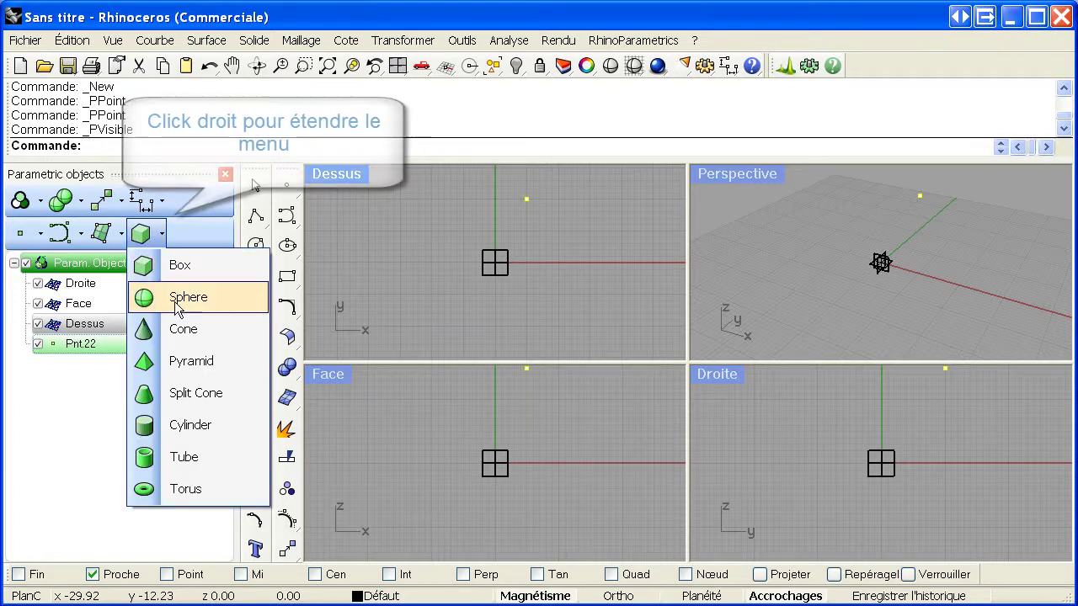
click(147, 308)
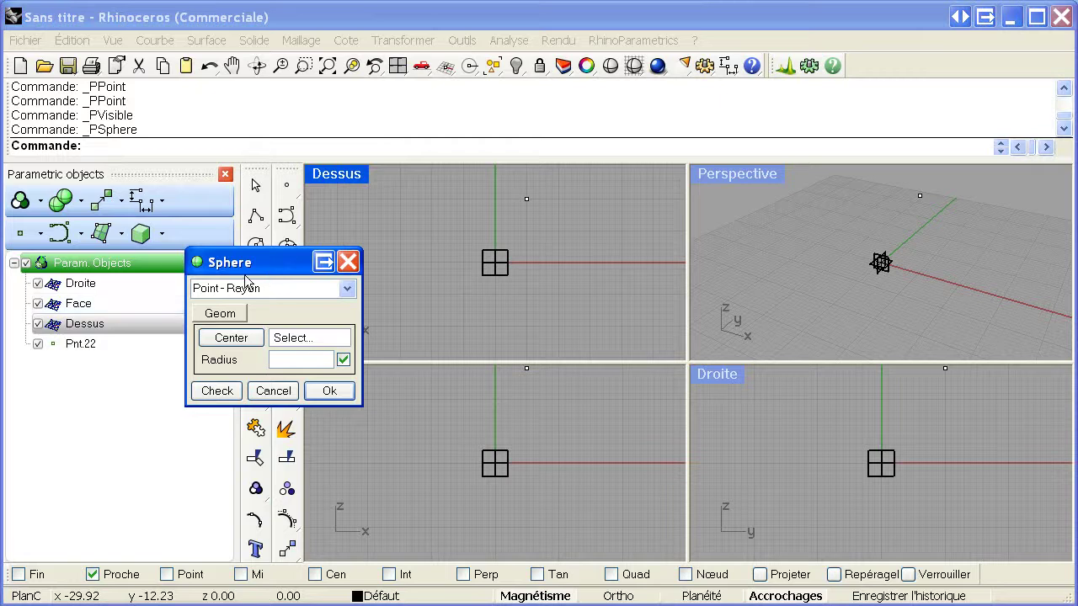
click(347, 290)
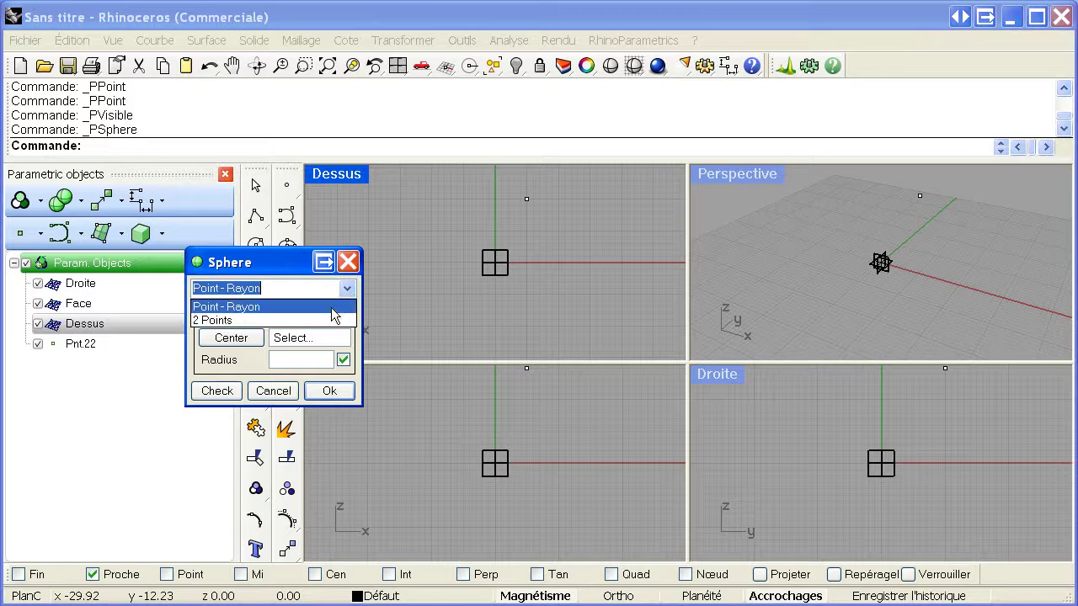
click(253, 308)
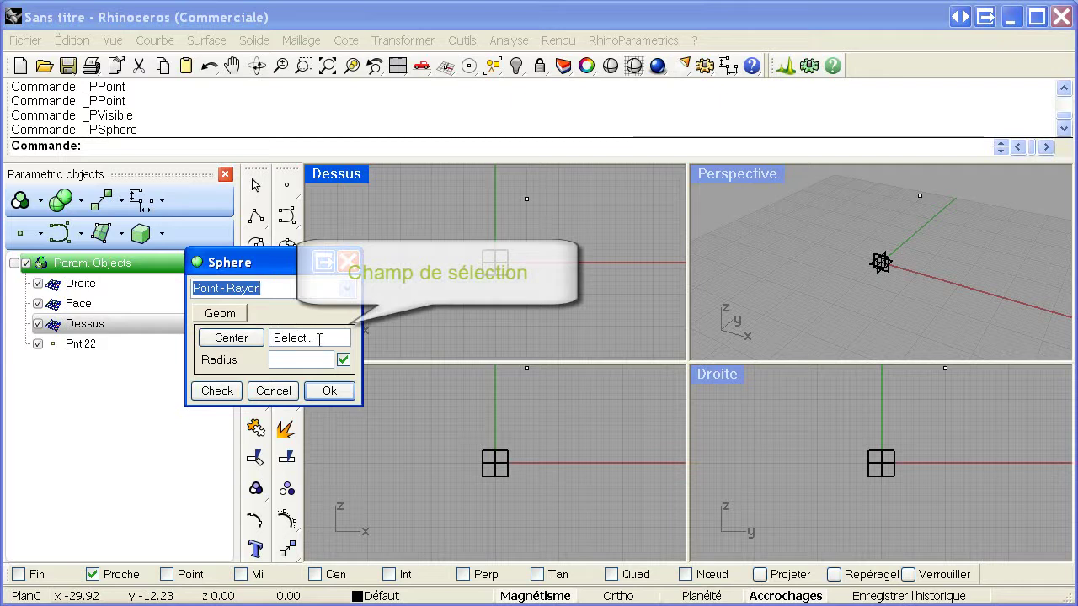
click(527, 200)
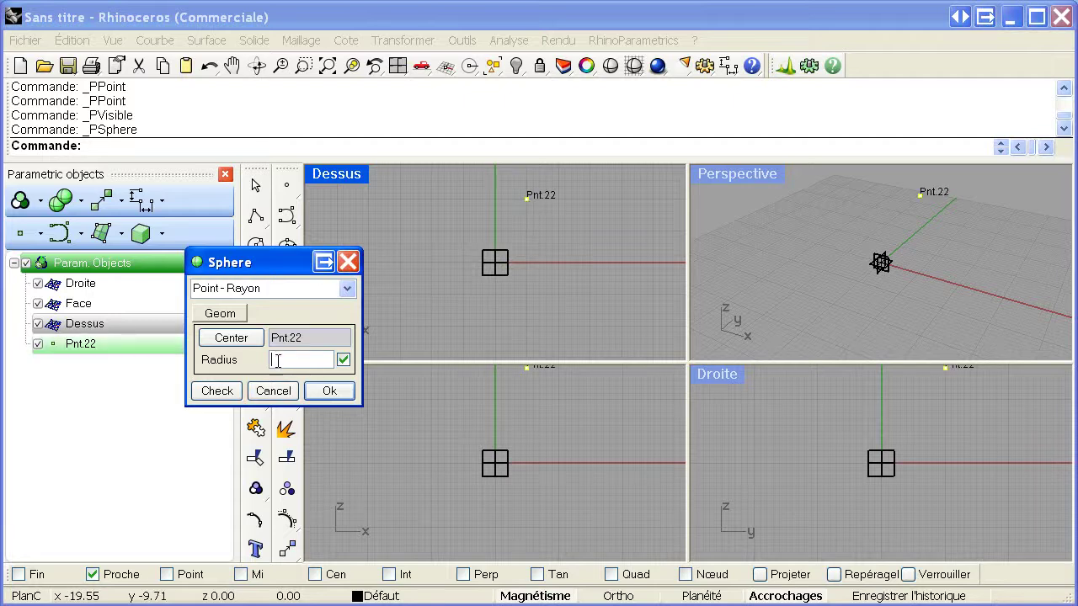
text(1)
click(327, 391)
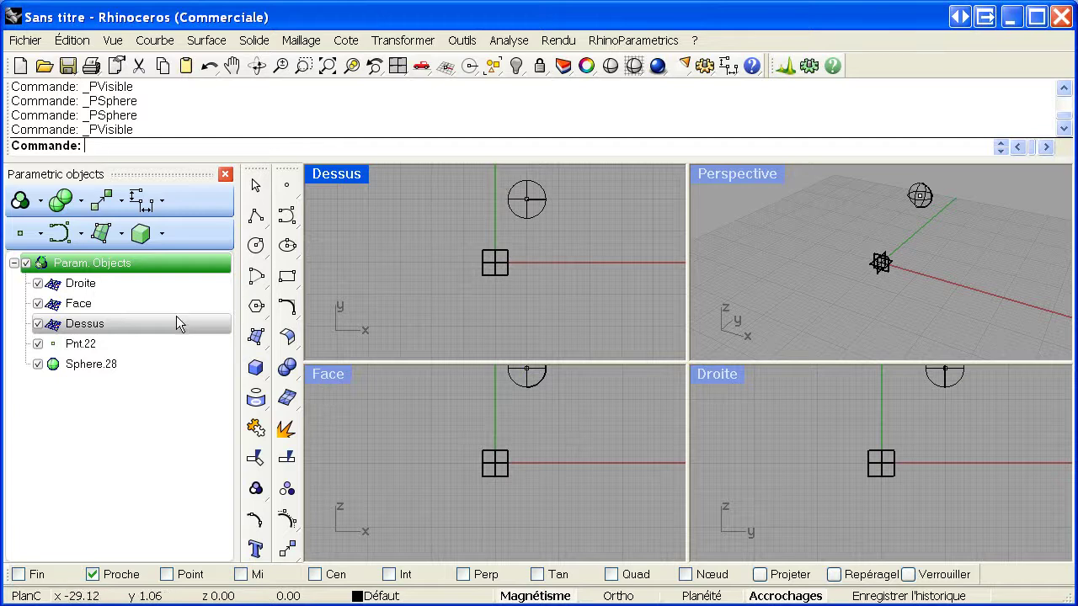
click(94, 370)
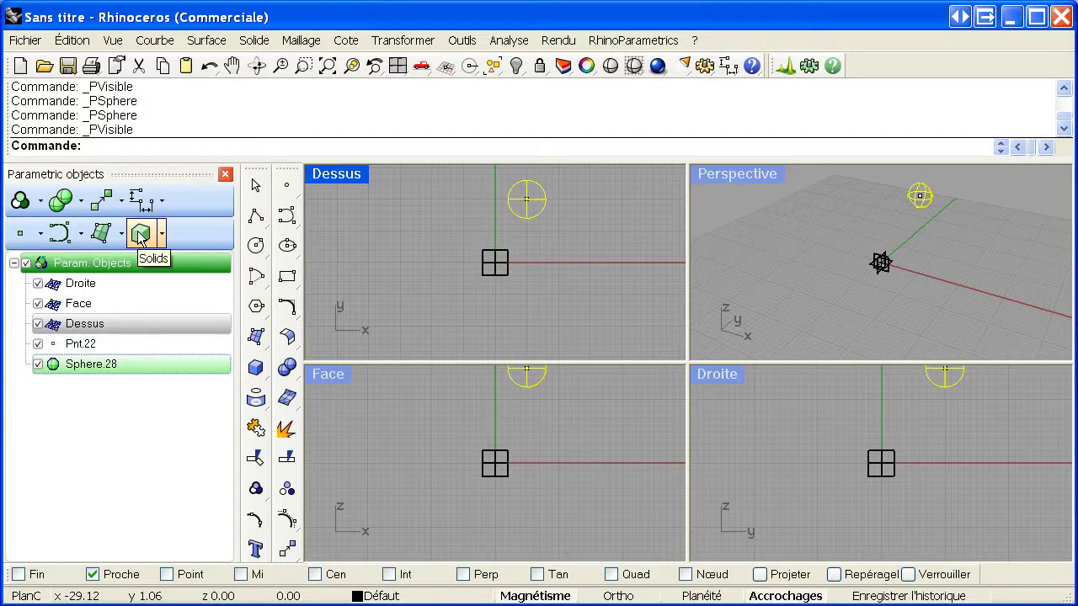
Create a second parametric point on the X axis at X 5, Y 0, Z 0
click(28, 236)
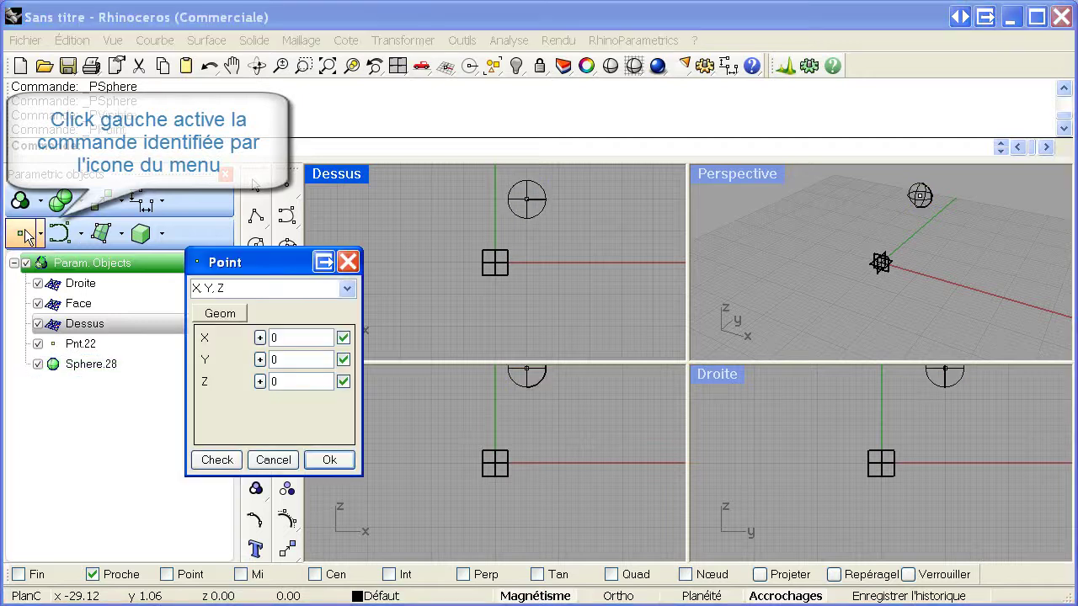
click(25, 235)
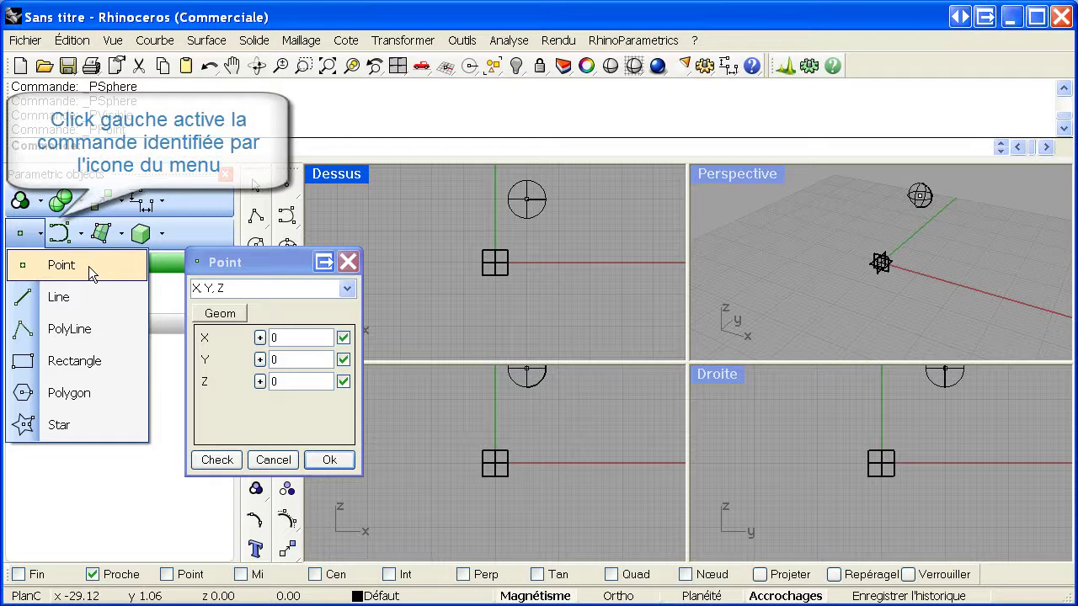
click(258, 256)
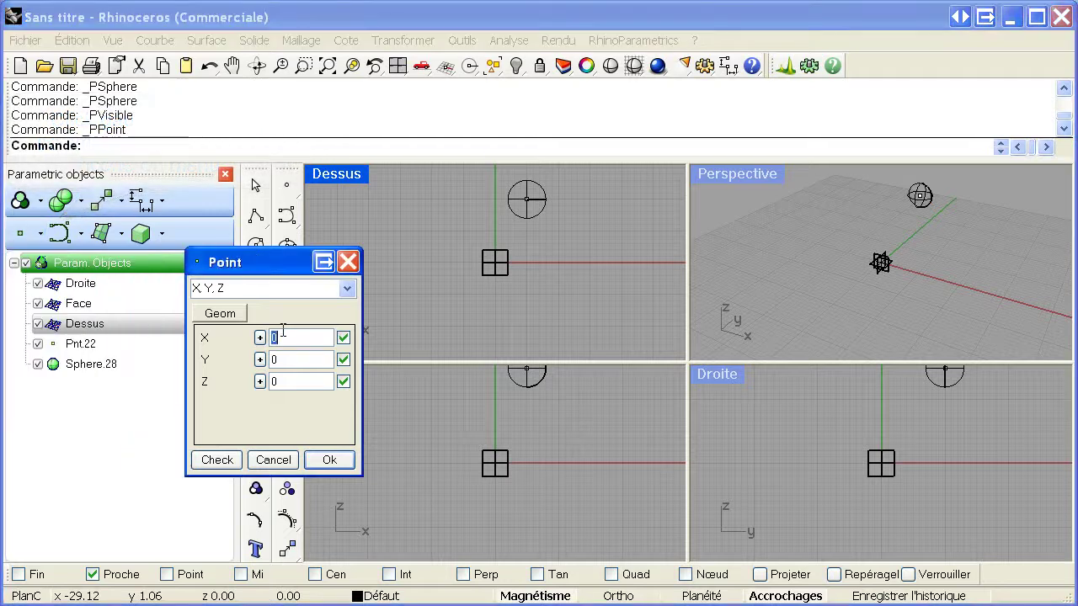
text(5)
click(336, 461)
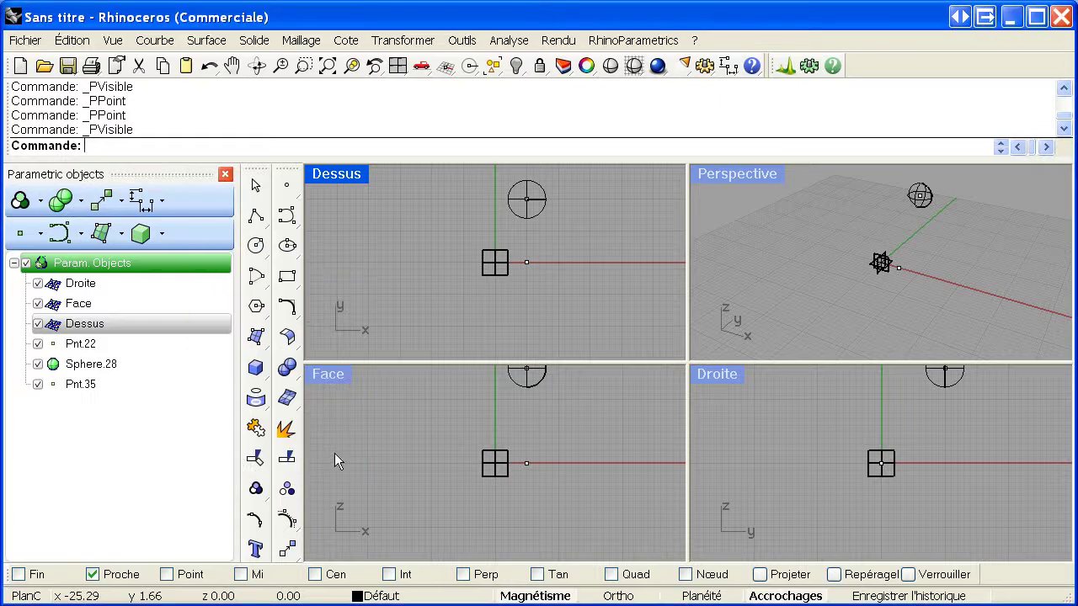
Start a Principal Direction box on the Dessus plane, referenced to the point on the X axis, with XYZ orientation
click(151, 238)
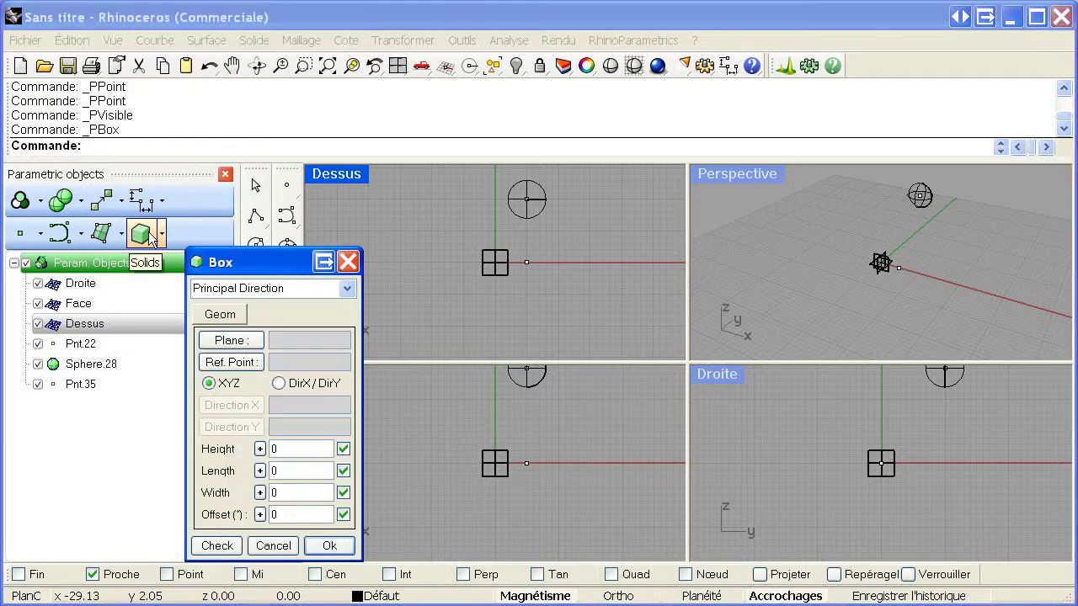
click(351, 288)
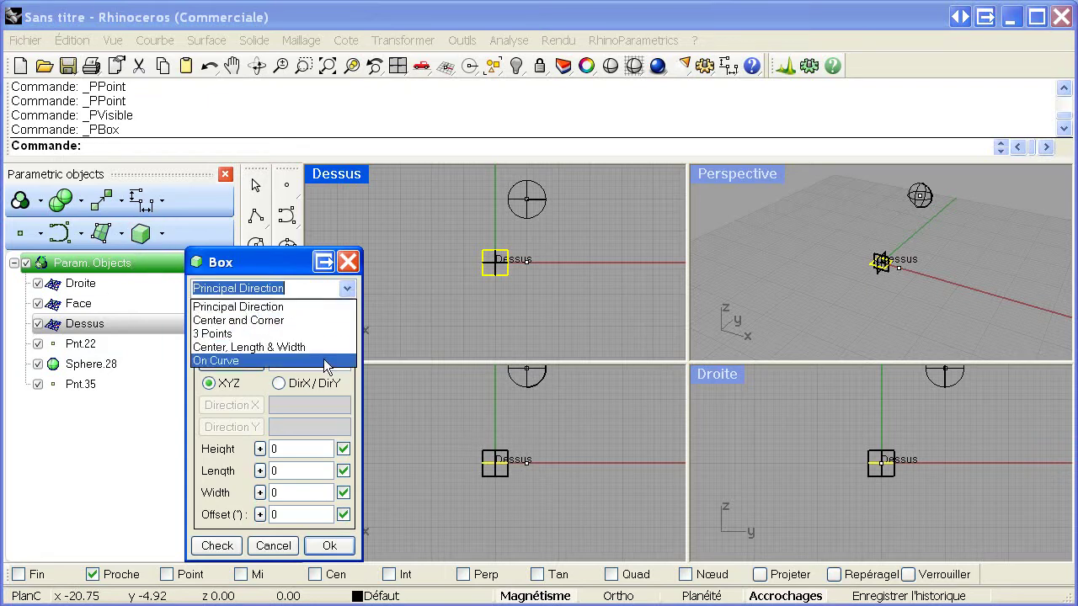
click(320, 307)
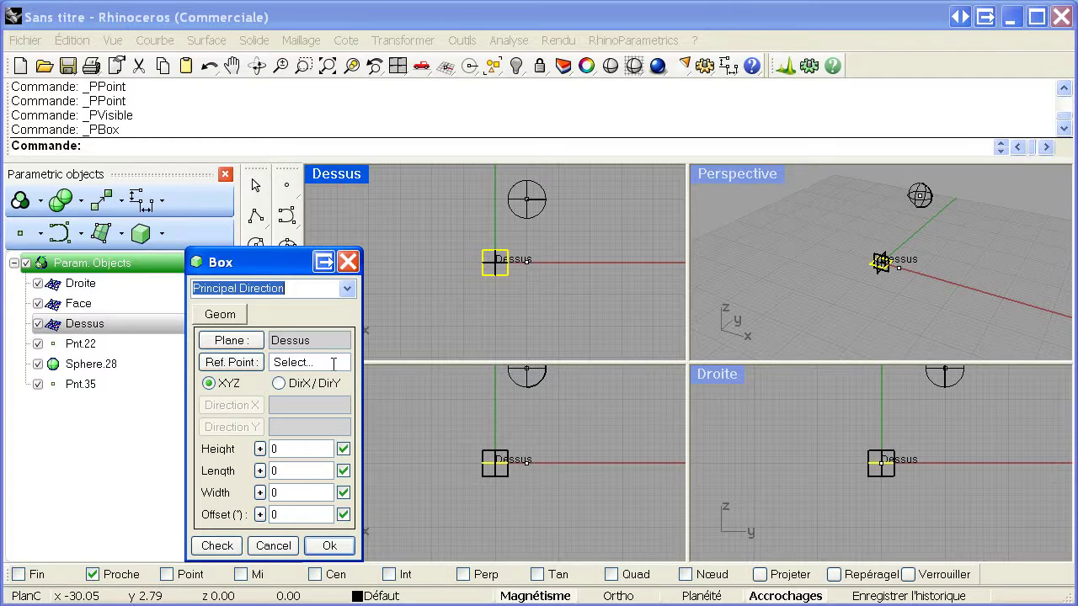
click(527, 263)
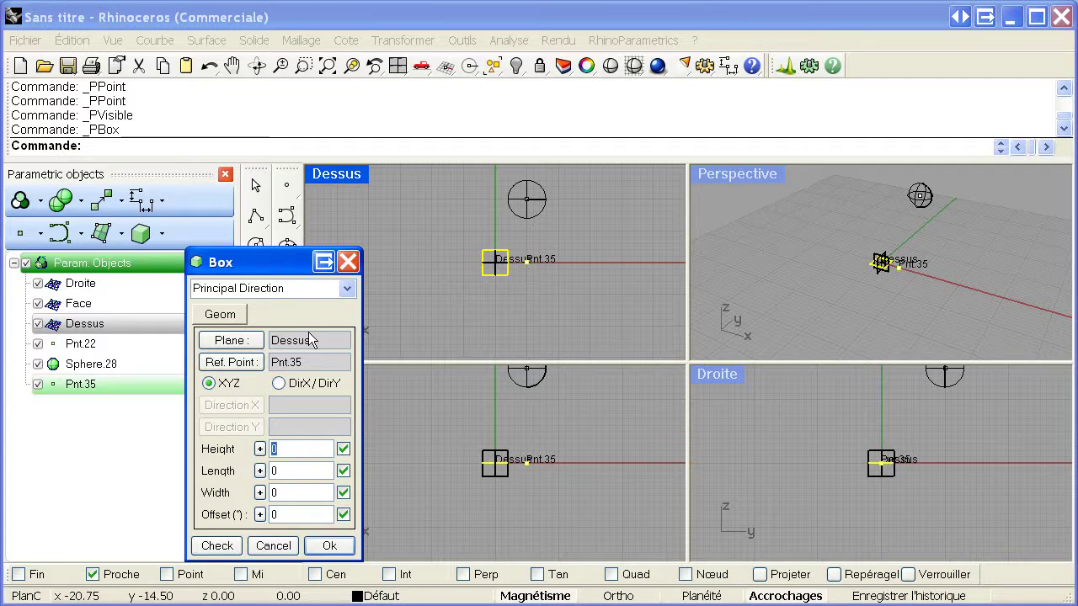
click(277, 384)
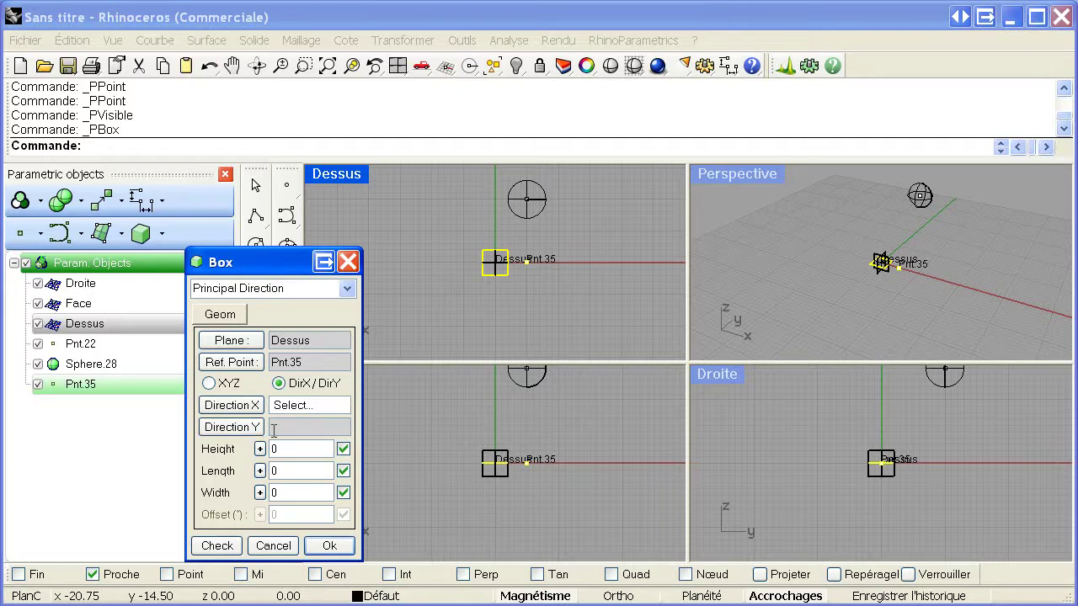
click(210, 384)
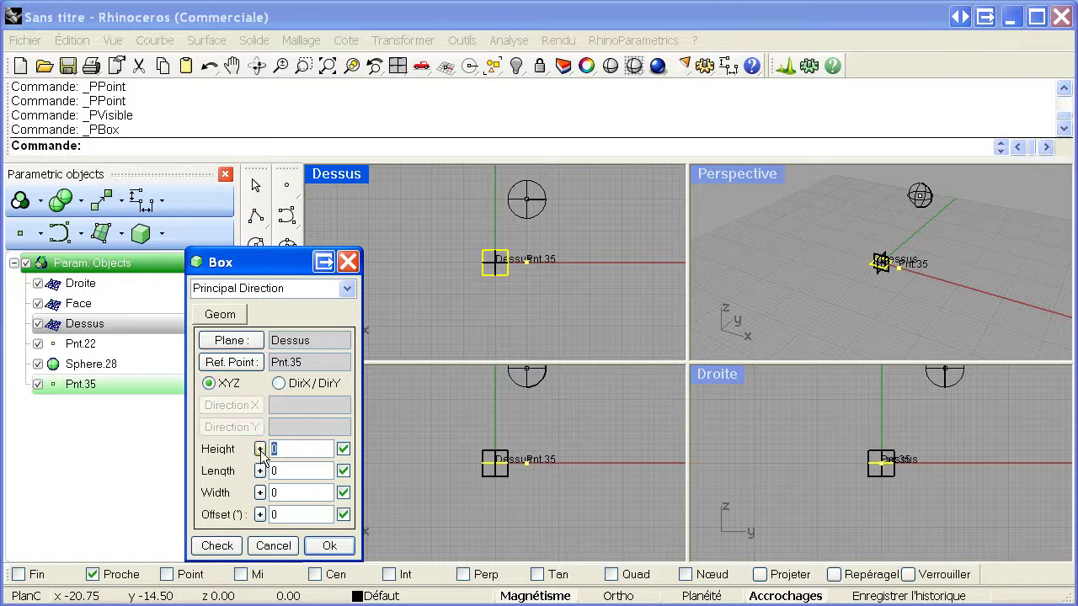
Set the box's height to 5, length to 10 and width to 15
text(5)
key(Tab)
text(10)
key(Tab)
text(15)
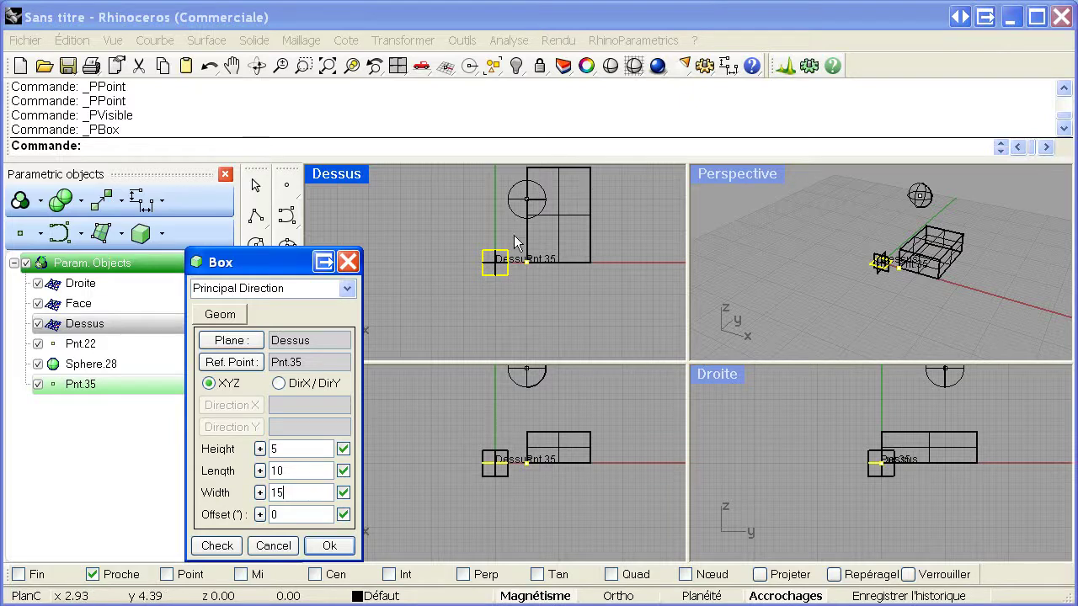
Set the box's offset rotation to 20 degrees and reverse its direction to negative
click(297, 516)
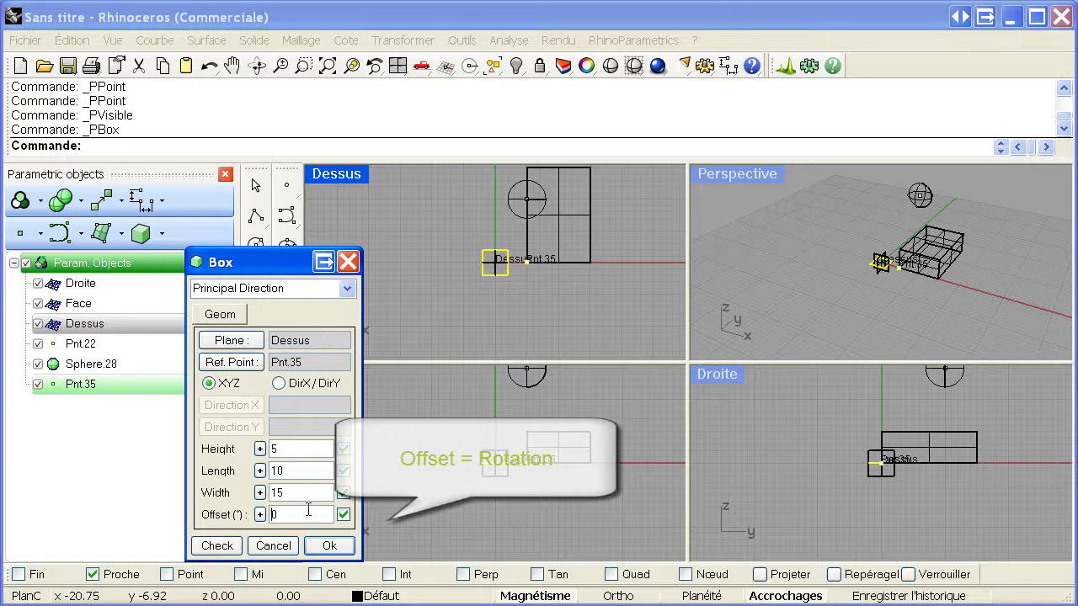
text(2)
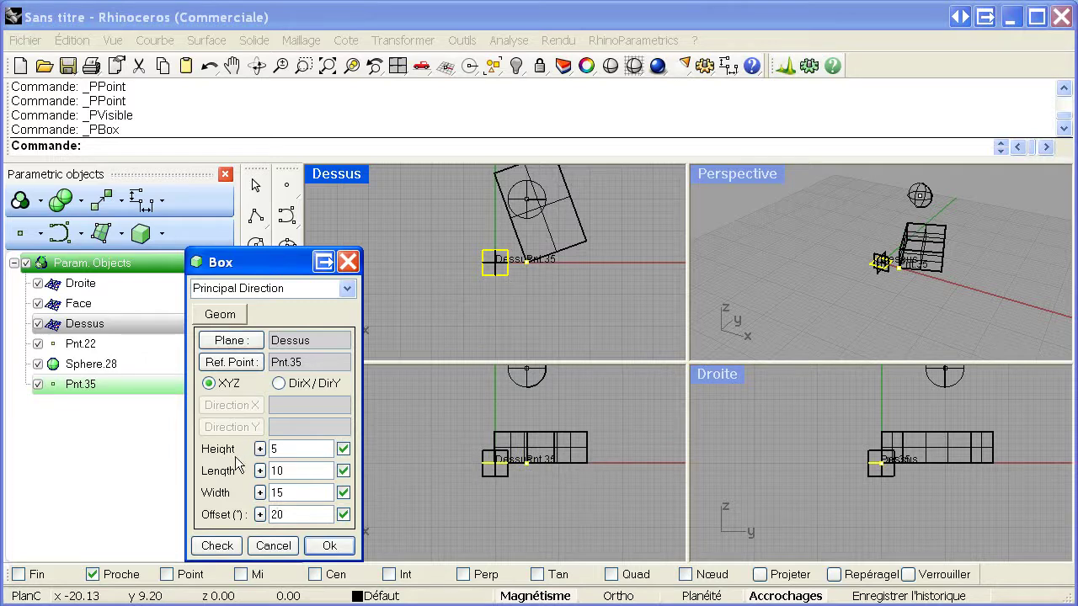
click(260, 515)
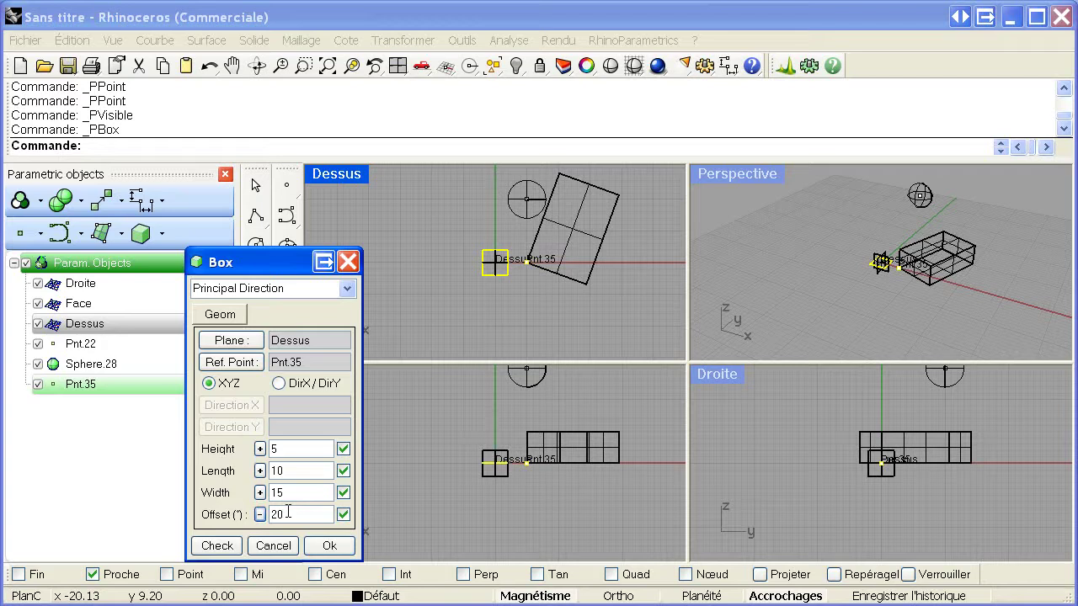
double_click(276, 515)
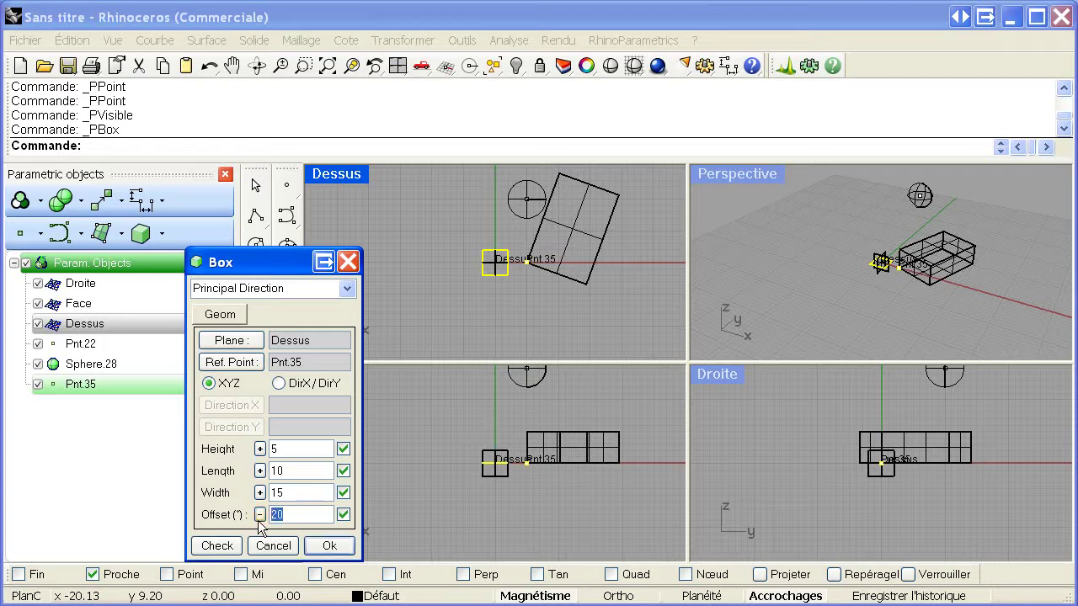
Set the box's offset rotation to 0 degrees, create the box and select it among the parametric objects
text(0)
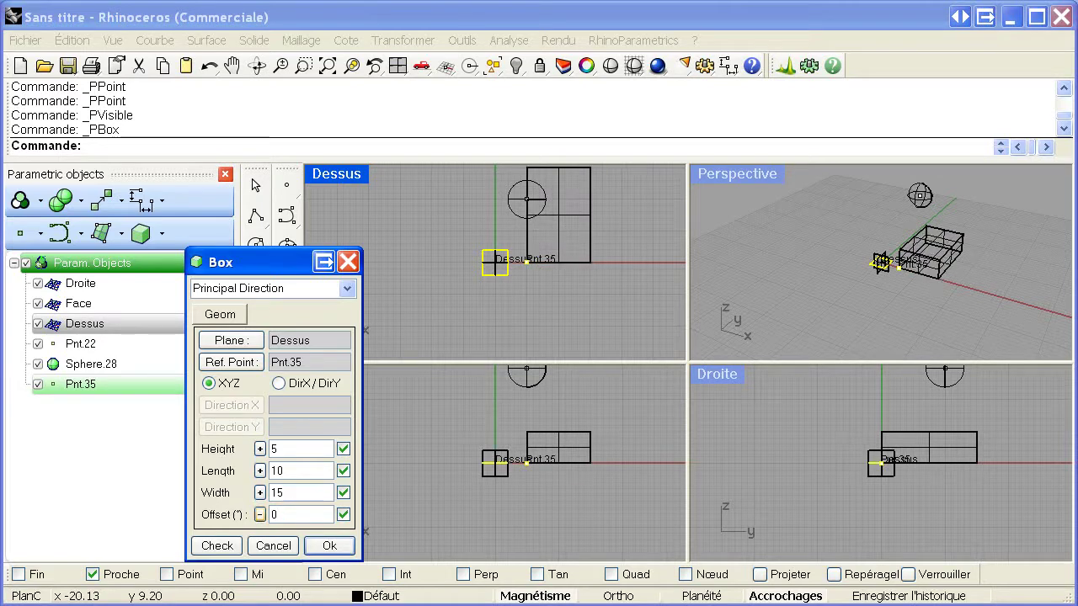
click(316, 548)
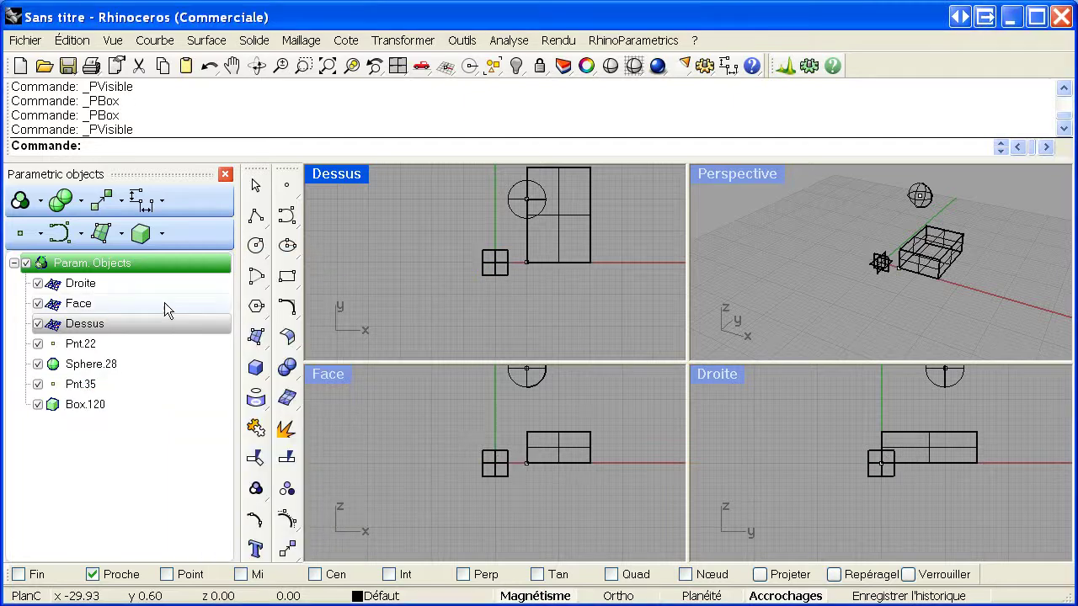
click(89, 406)
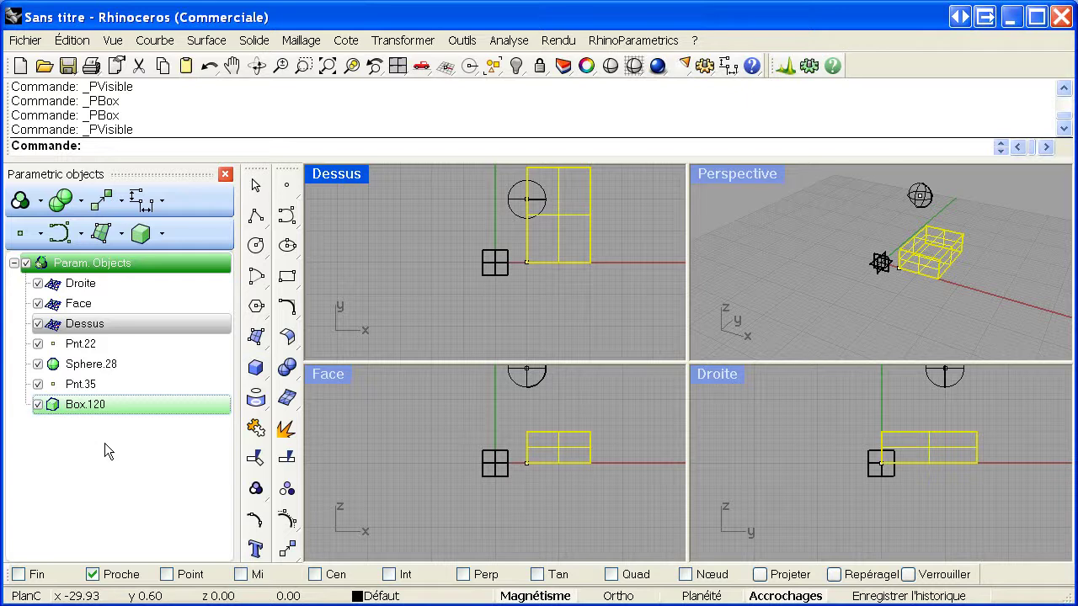
Open the definition of the existing sphere and set its radius to 6
click(91, 363)
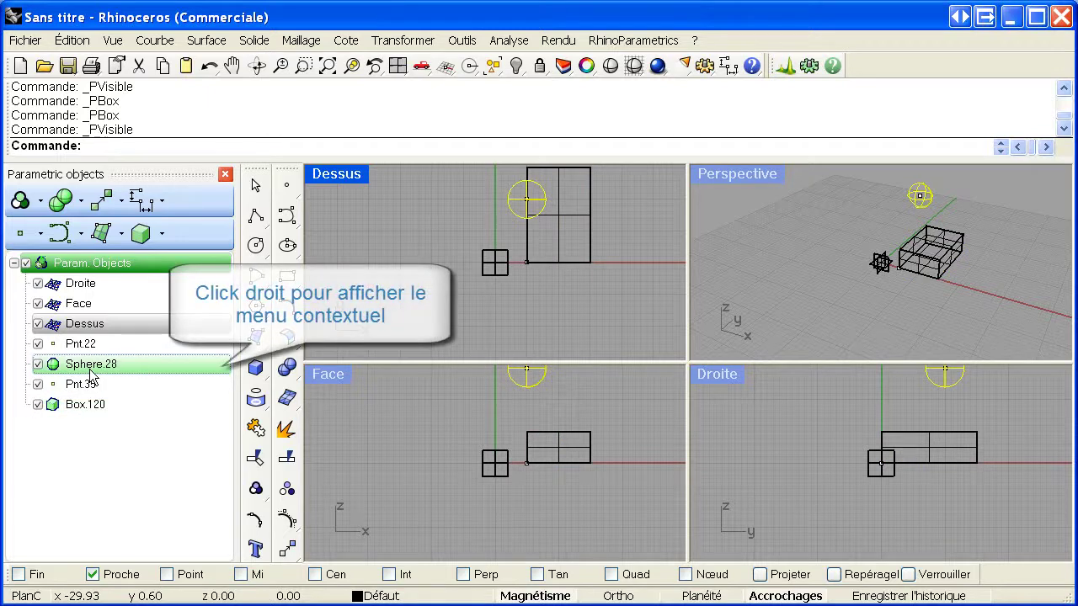
right_click(89, 370)
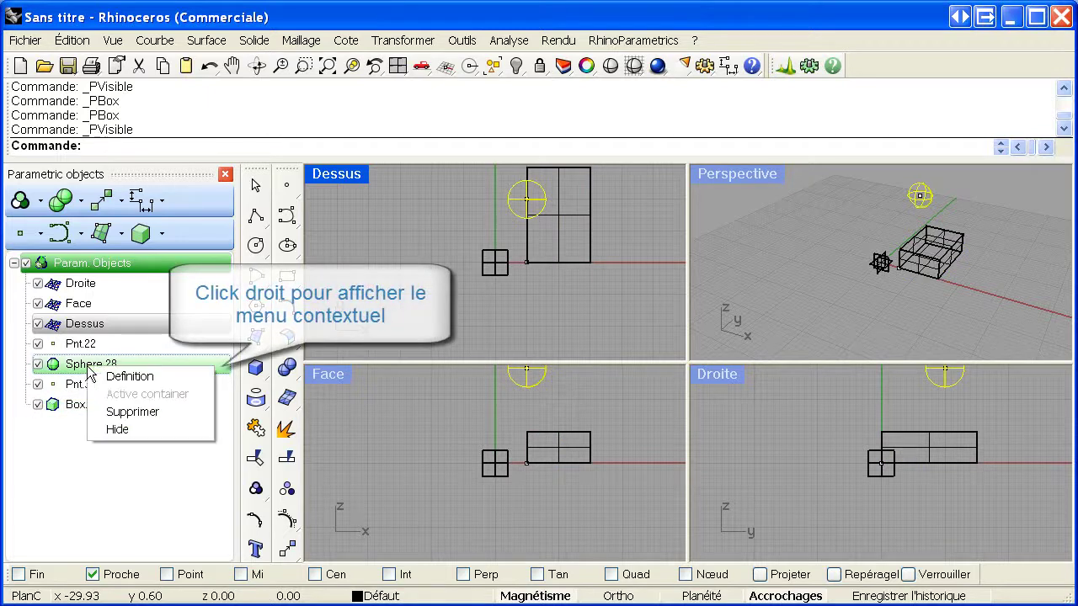
click(150, 382)
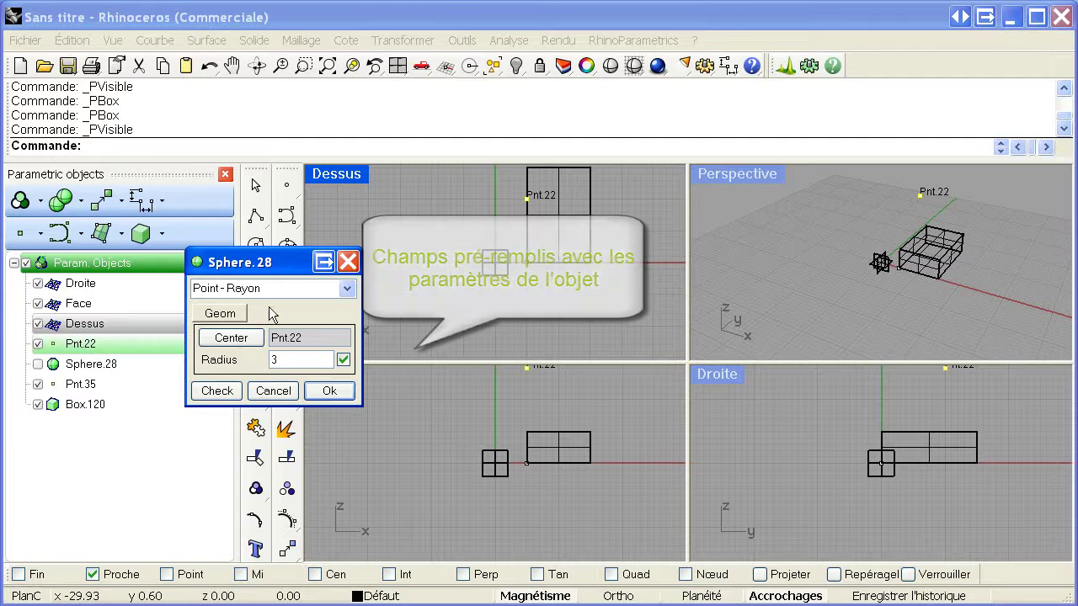
double_click(271, 361)
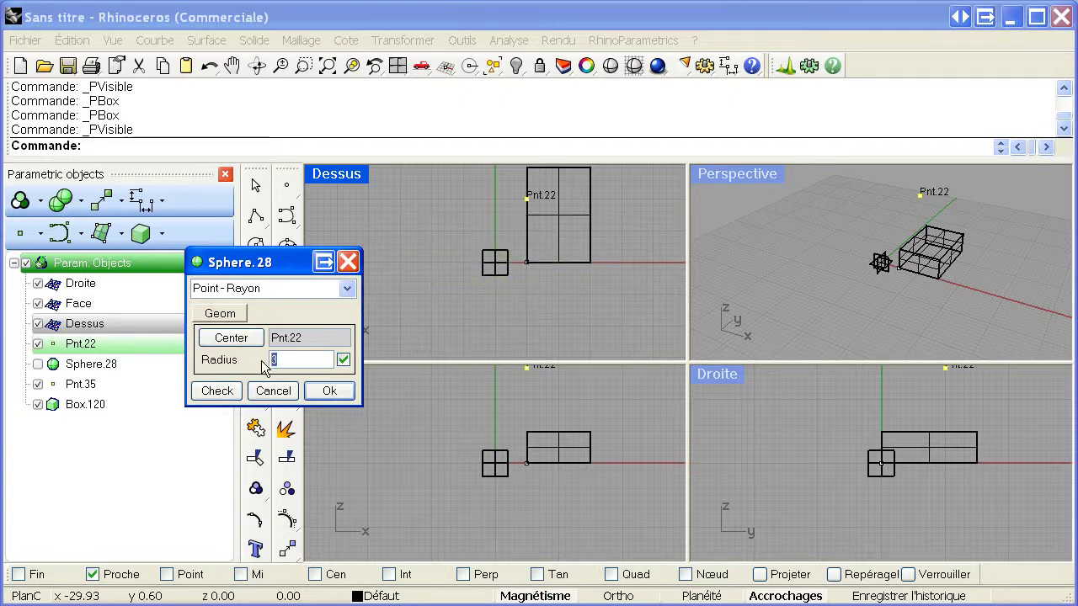
text(6)
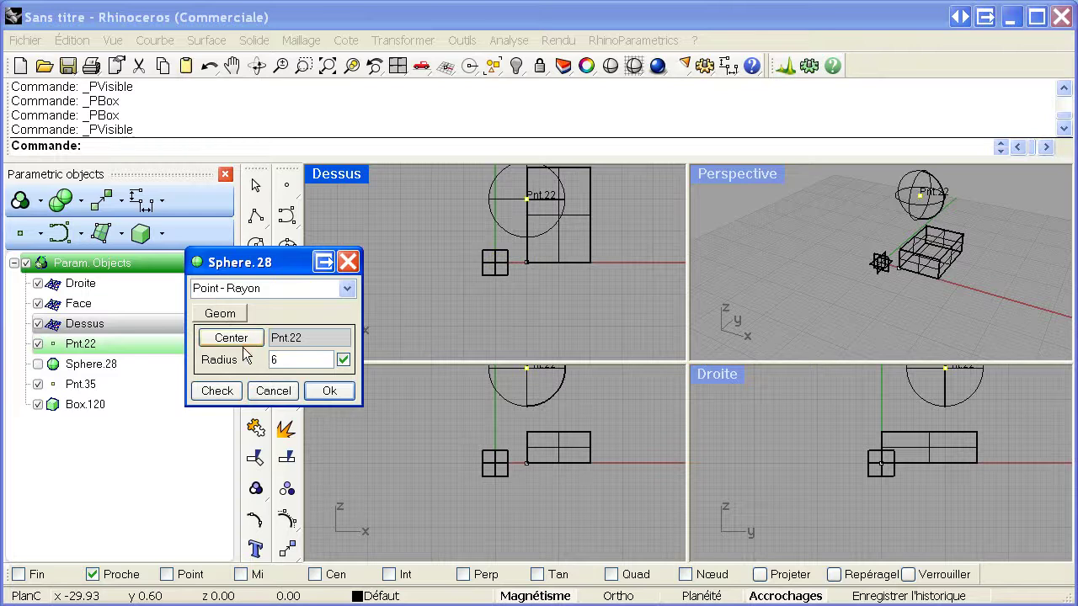
Replace the sphere's center reference with point Pnt.35 on the X axis and apply the modified definition
click(323, 338)
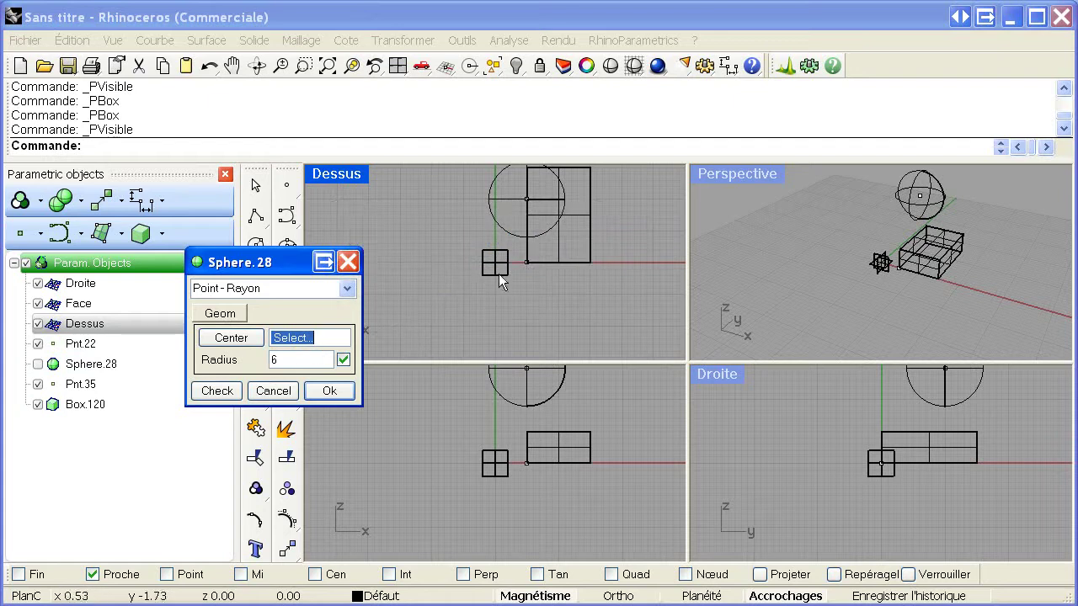
click(527, 260)
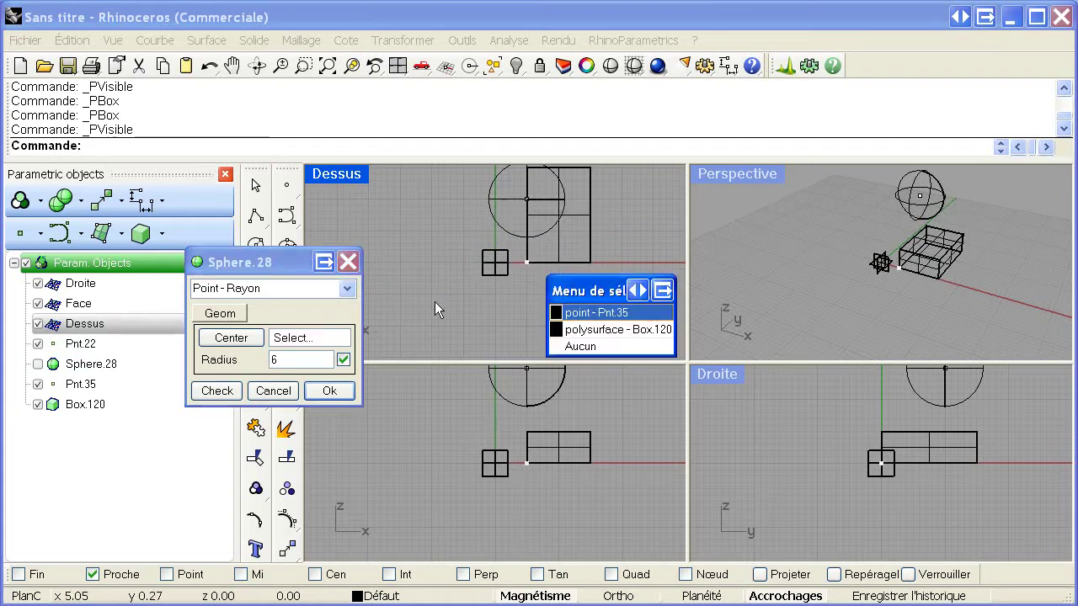
click(573, 314)
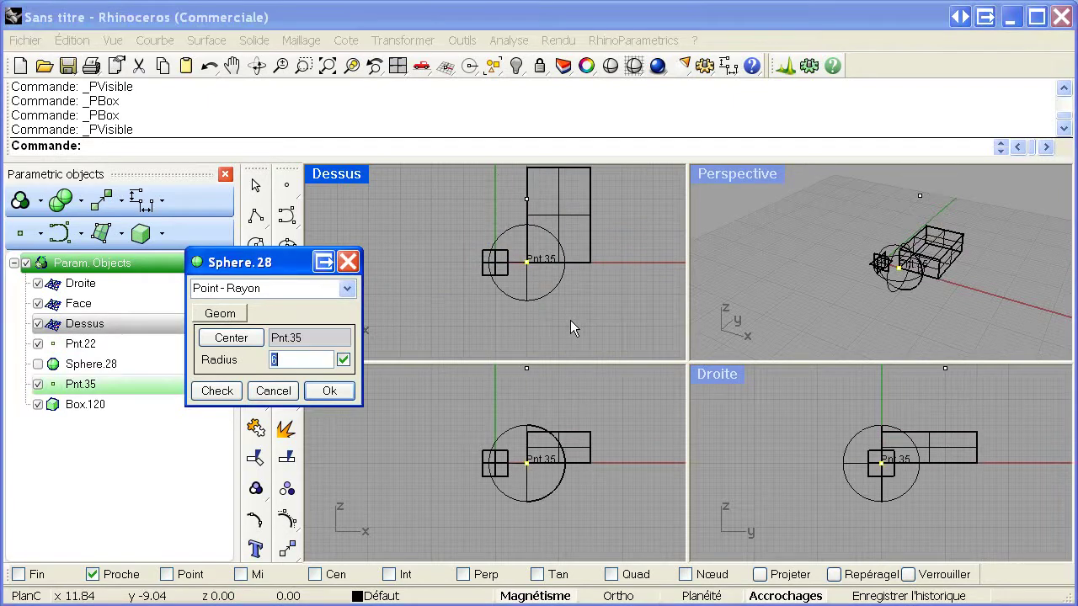
click(336, 393)
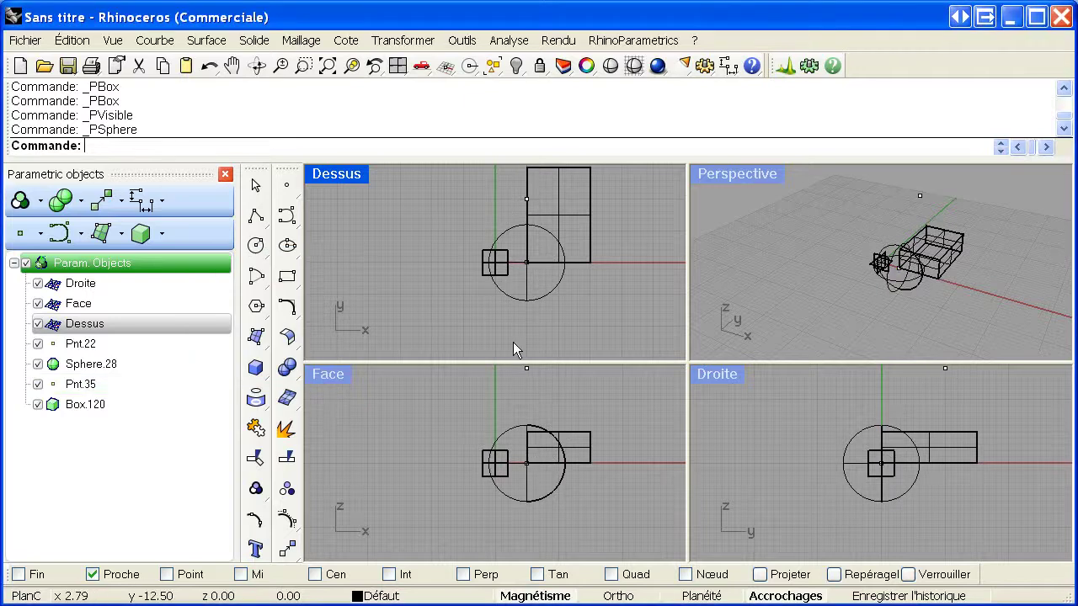